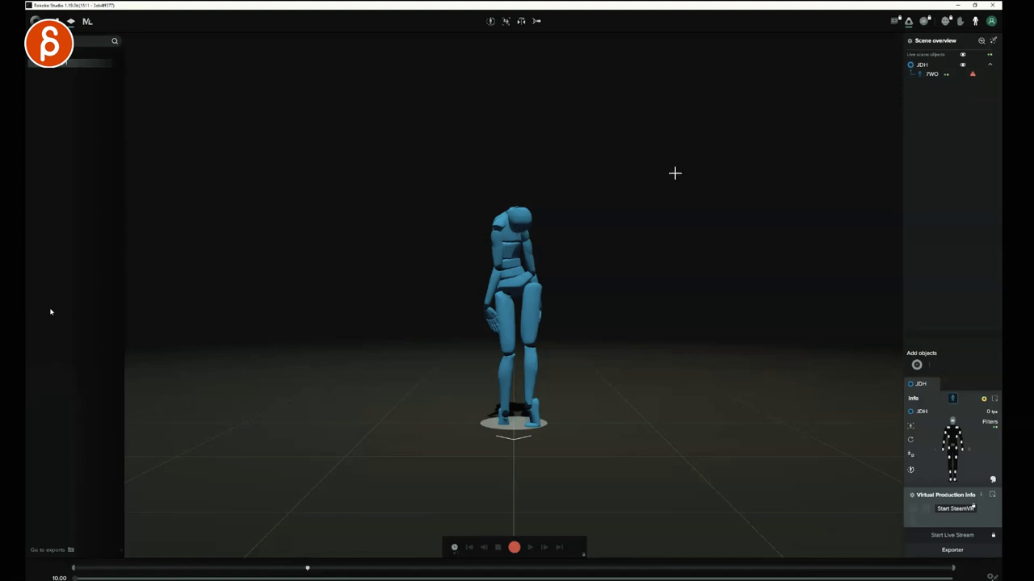
left_click_drag(933, 76, 919, 75)
left_click_drag(478, 326, 527, 212)
left_click_drag(897, 355, 904, 510)
mouse_move(873, 383)
left_mouse_down()
mouse_move(991, 357)
mouse_move(924, 510)
left_mouse_up()
left_click_drag(935, 424, 940, 484)
mouse_move(432, 218)
left_mouse_down()
mouse_move(514, 166)
mouse_move(484, 168)
left_mouse_up()
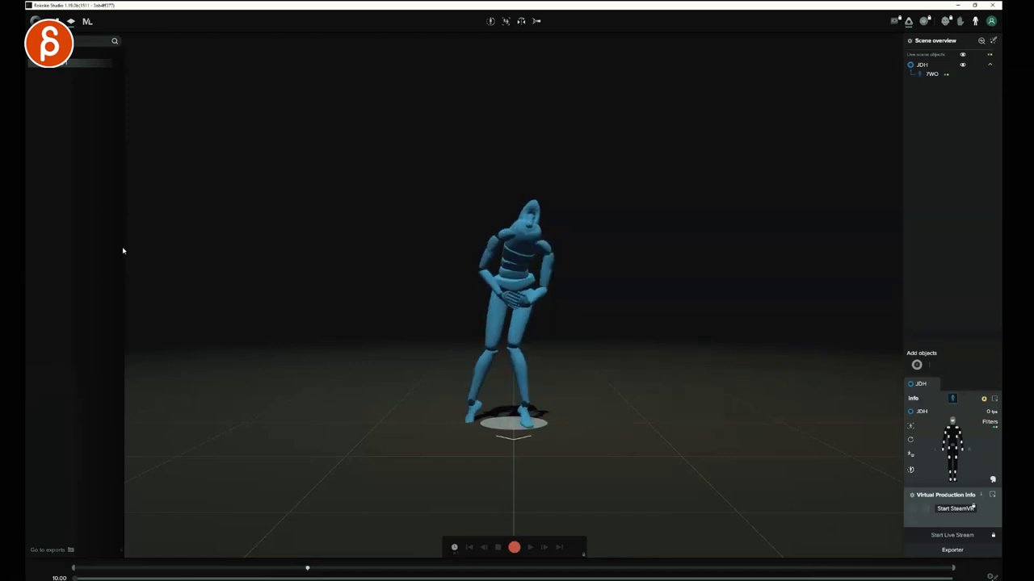
Step: Perform the calibration pose on all live inputs to straighten the distorted character
left_click(490, 21)
mouse_move(396, 216)
left_mouse_down()
mouse_move(533, 485)
mouse_move(445, 149)
left_mouse_up()
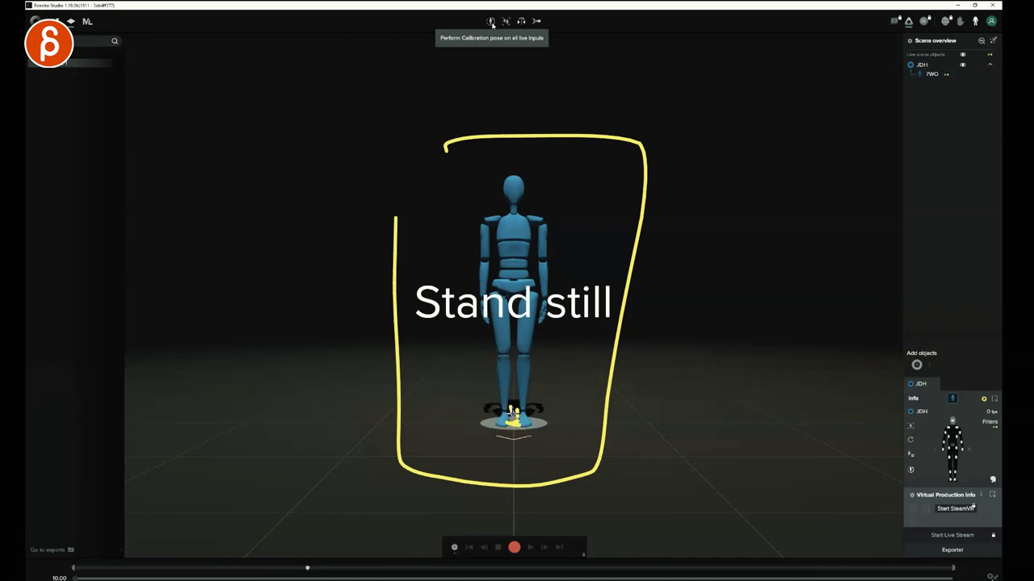
mouse_move(470, 436)
left_mouse_down()
mouse_move(494, 423)
mouse_move(565, 441)
left_mouse_up()
left_click_drag(490, 304, 490, 411)
left_click_drag(537, 301, 539, 416)
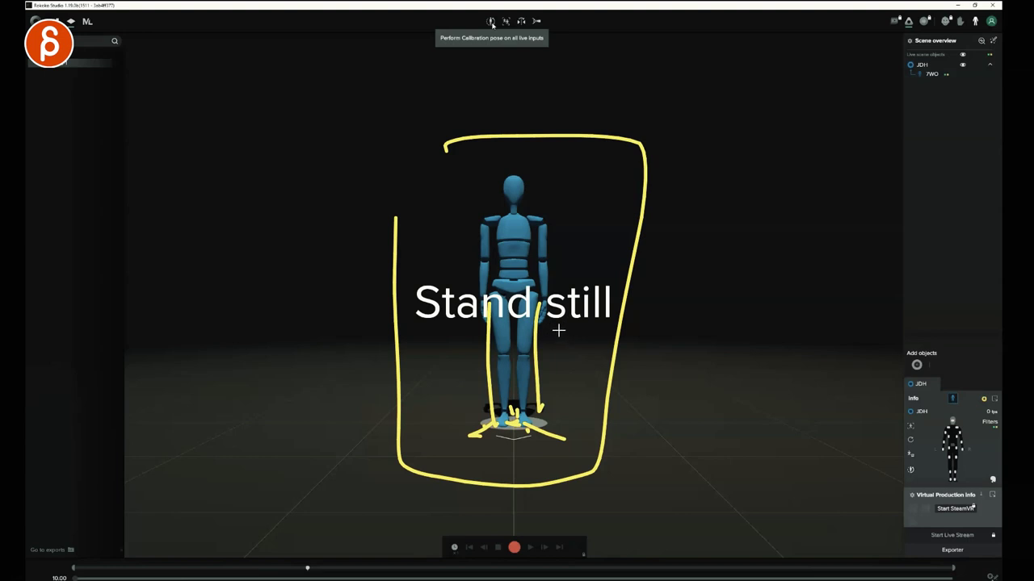
mouse_move(457, 305)
left_mouse_down()
mouse_move(593, 288)
mouse_move(529, 140)
mouse_move(451, 273)
mouse_move(541, 307)
left_mouse_up()
mouse_move(475, 321)
left_mouse_down()
mouse_move(520, 466)
mouse_move(551, 314)
left_mouse_up()
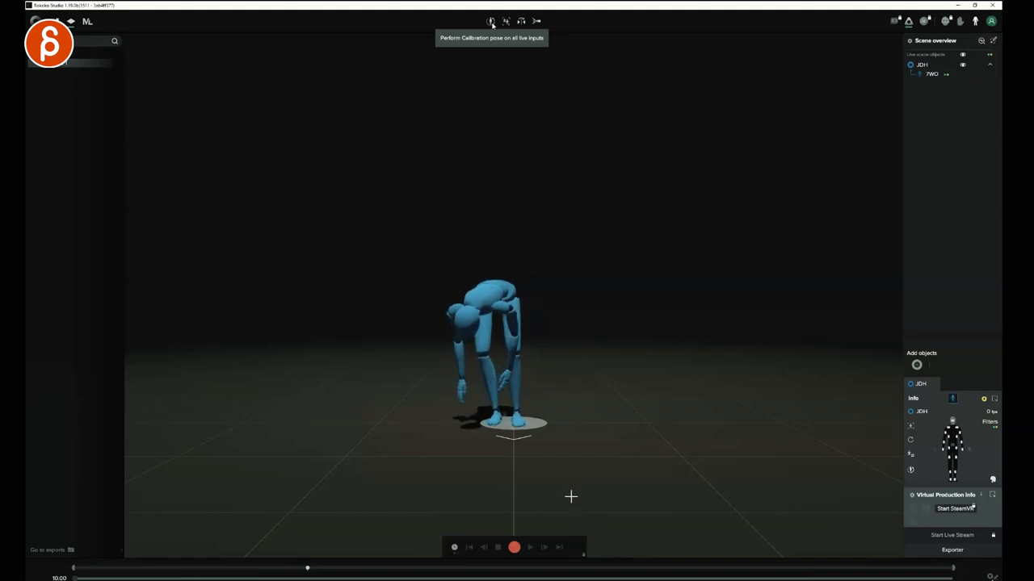
mouse_move(466, 272)
left_mouse_down()
mouse_move(577, 374)
mouse_move(456, 279)
left_mouse_up()
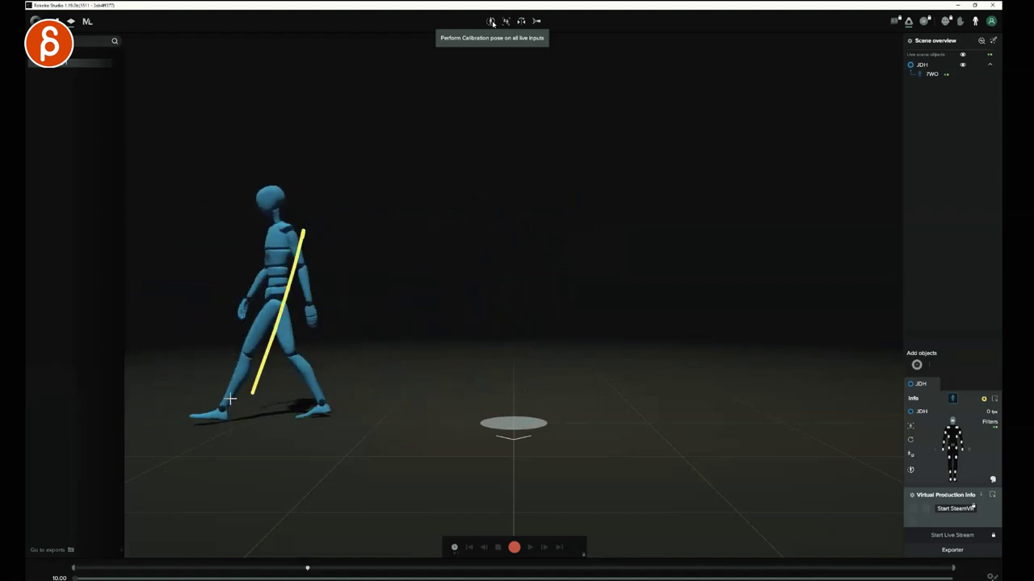
left_click_drag(265, 320, 212, 418)
left_click_drag(280, 344, 289, 428)
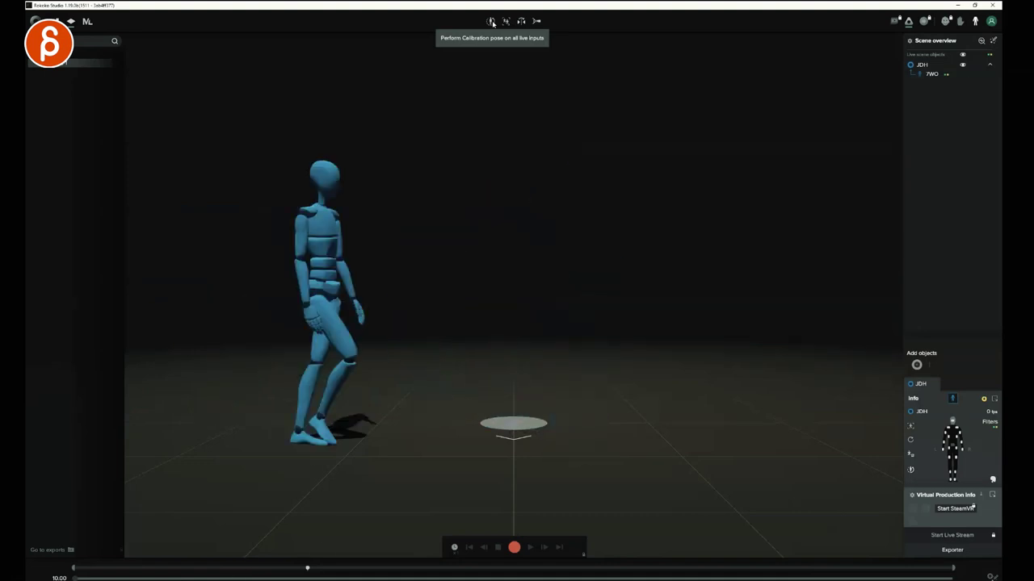
Step: Repeat the calibration pose on all live inputs for the suit character in the scene
left_click(492, 21)
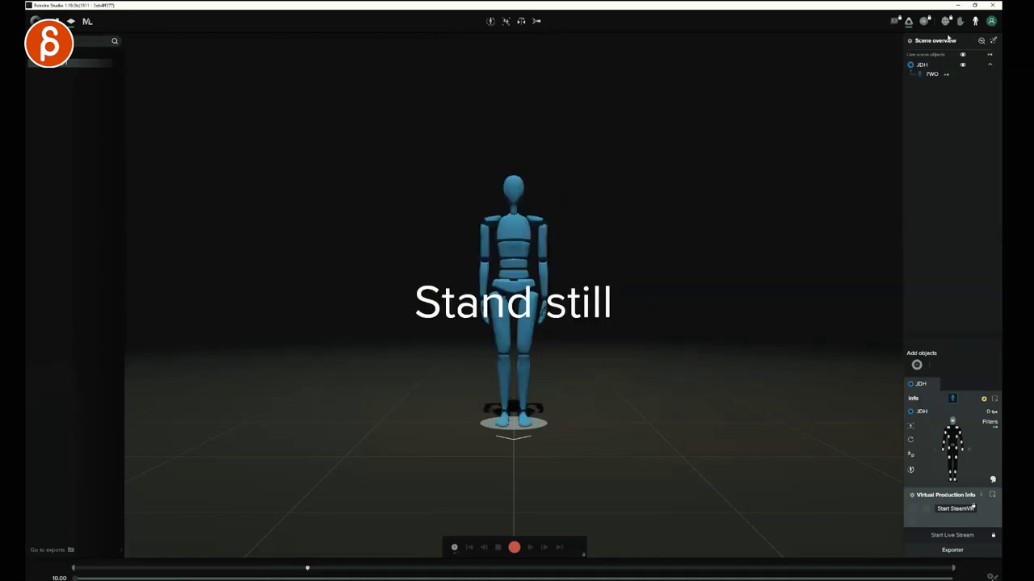
left_click(924, 21)
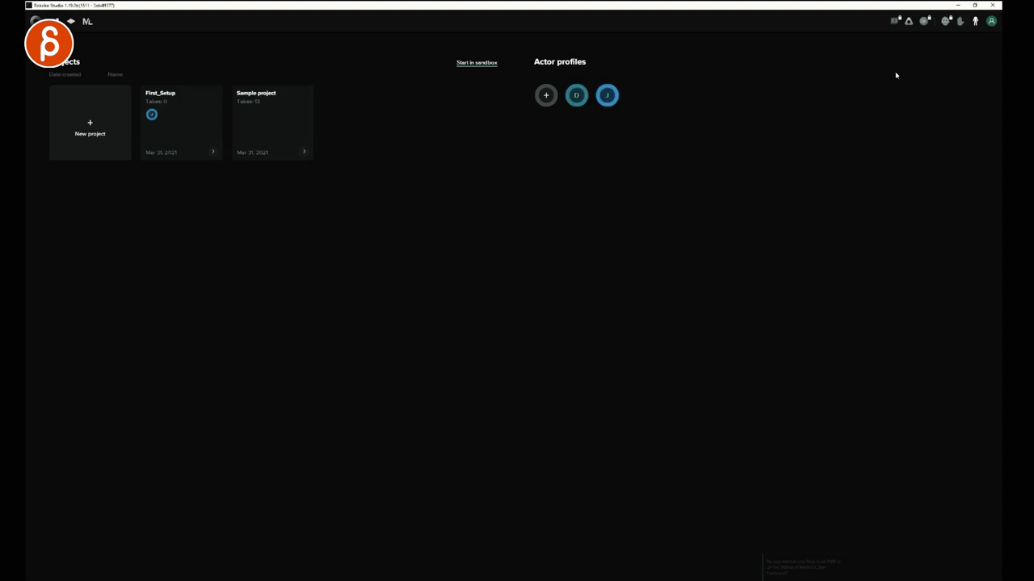
left_click(490, 21)
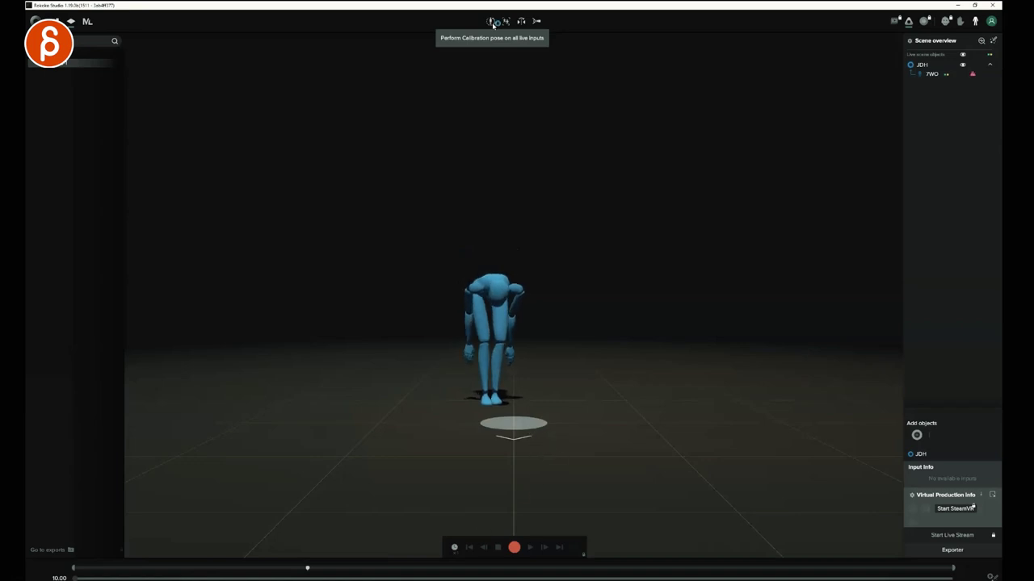
left_click(492, 21)
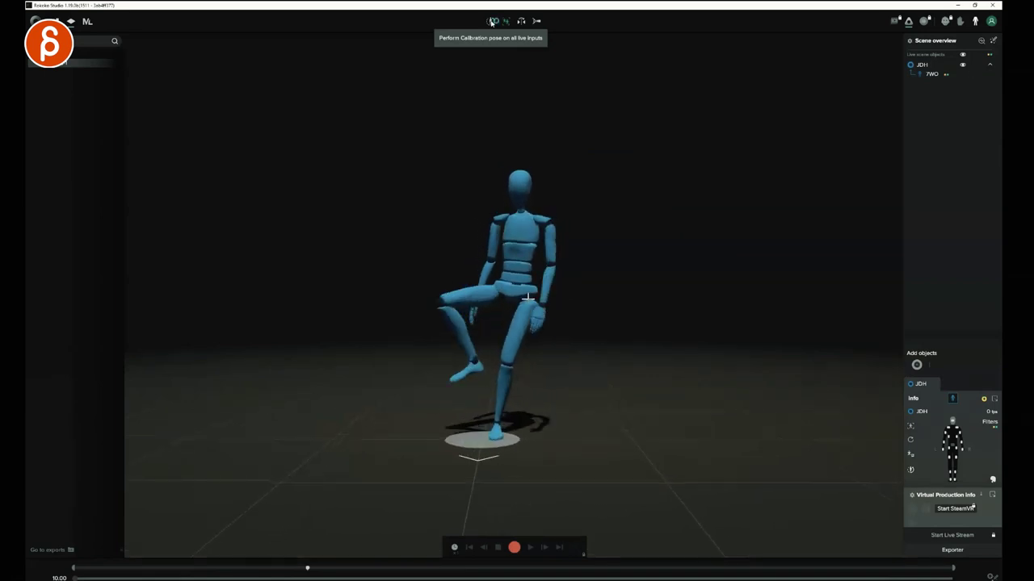
mouse_move(503, 14)
left_mouse_down()
mouse_move(520, 32)
mouse_move(495, 41)
left_mouse_up()
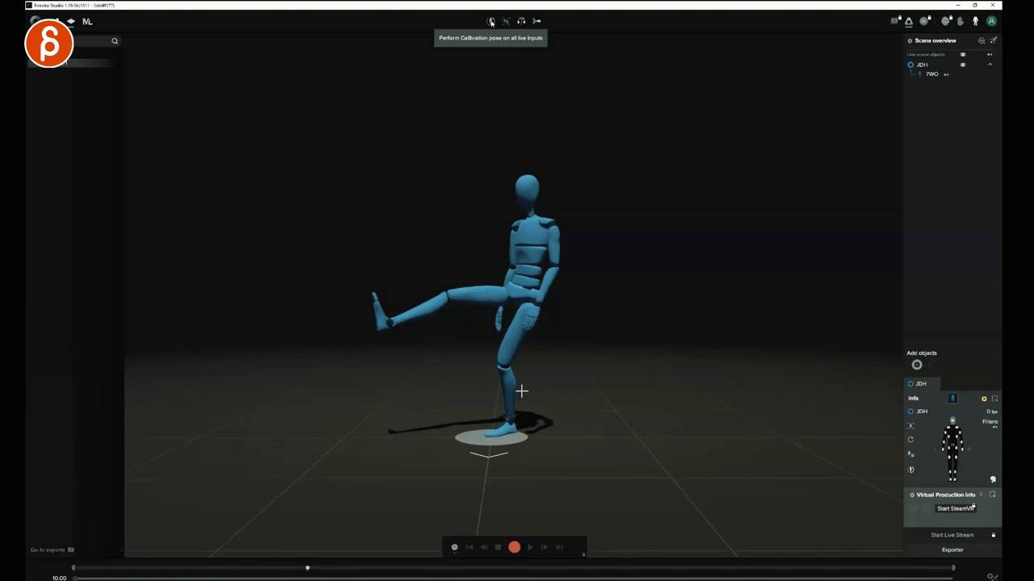
mouse_move(472, 293)
left_mouse_down()
mouse_move(500, 286)
mouse_move(375, 268)
mouse_move(399, 302)
mouse_move(505, 289)
left_mouse_up()
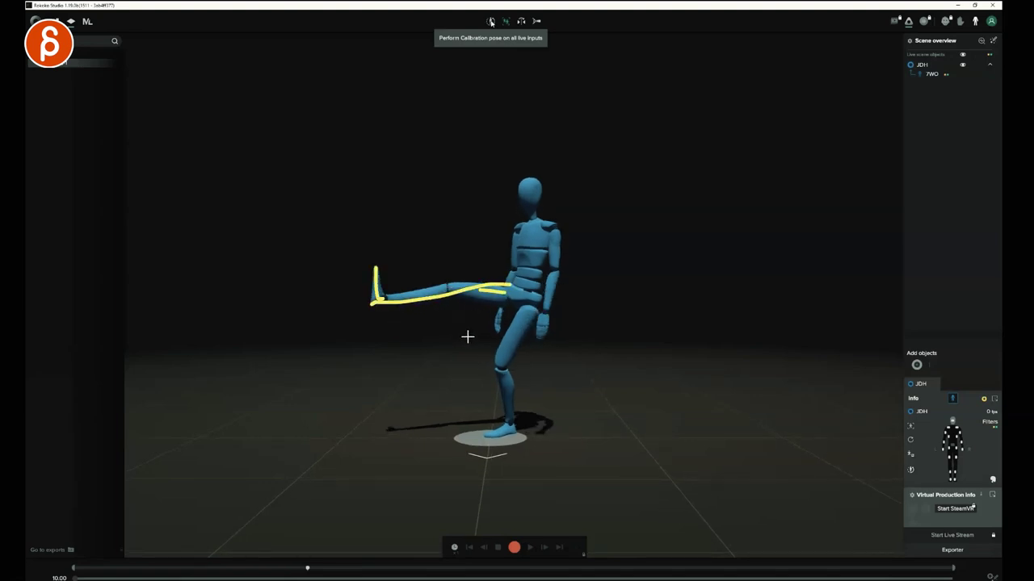
mouse_move(508, 304)
left_mouse_down()
mouse_move(452, 292)
mouse_move(373, 309)
left_mouse_up()
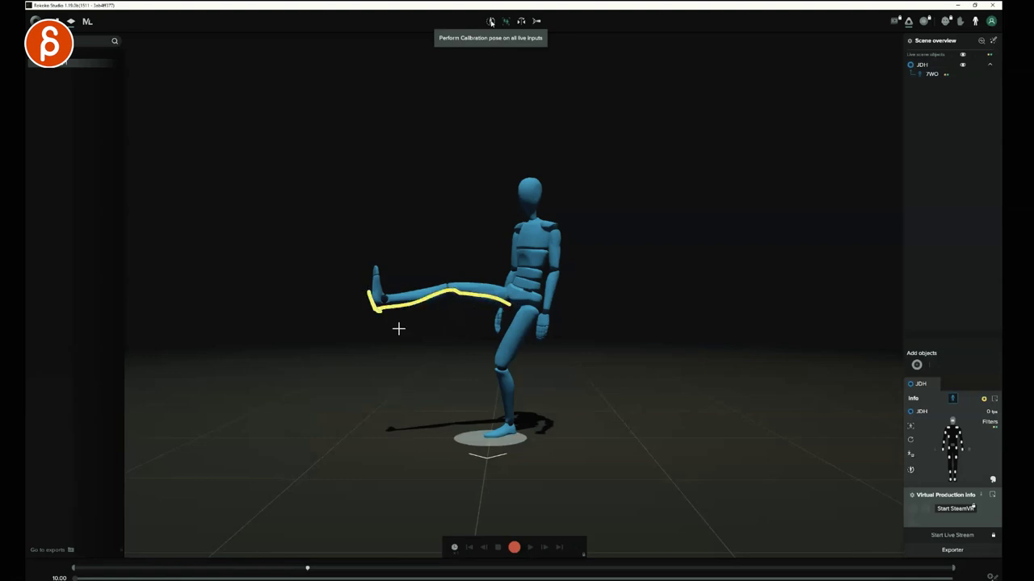
mouse_move(512, 294)
left_mouse_down()
mouse_move(390, 290)
mouse_move(394, 249)
left_mouse_up()
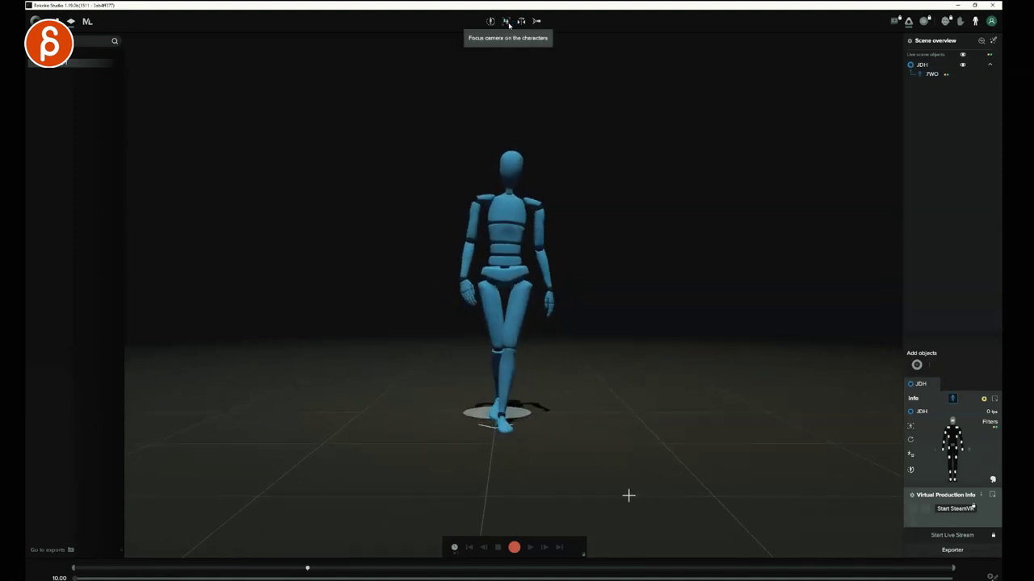
mouse_move(893, 368)
left_mouse_down()
mouse_move(890, 479)
mouse_move(924, 370)
left_mouse_up()
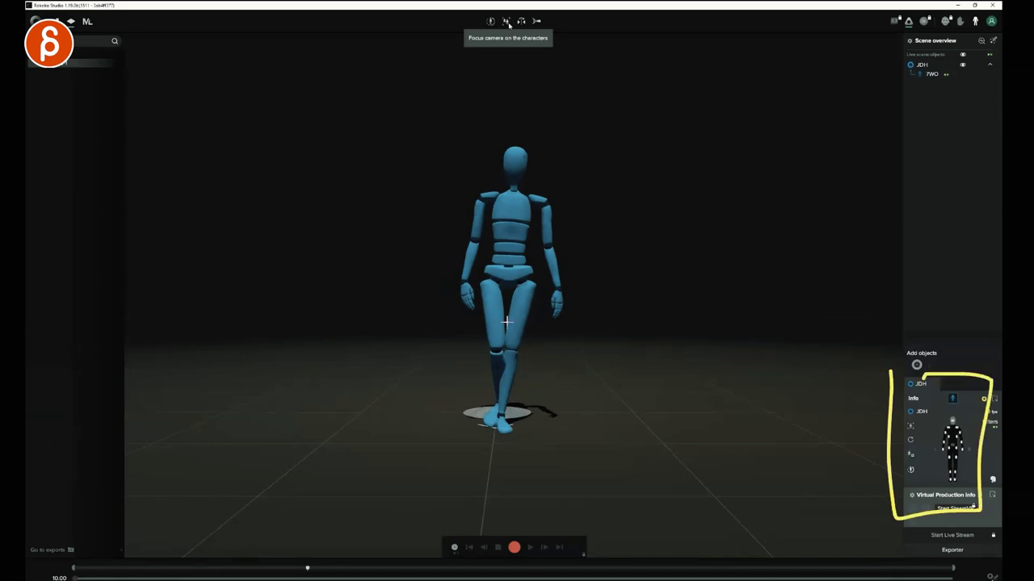
left_click_drag(424, 157, 473, 132)
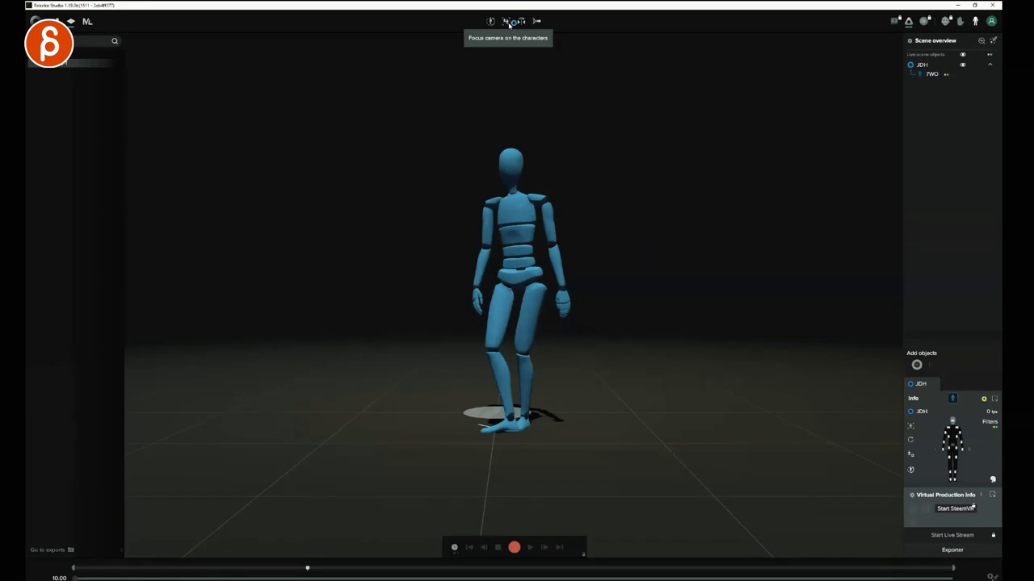
Step: Recalibrate the suit by performing the calibration pose on all live inputs
left_click(493, 22)
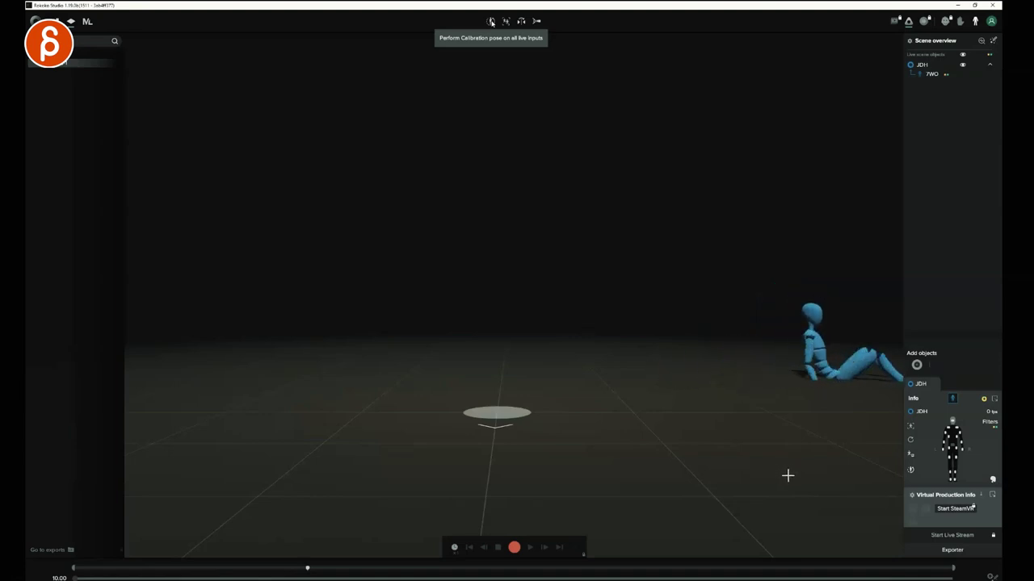
left_click_drag(736, 375, 744, 373)
left_click_drag(723, 352, 726, 396)
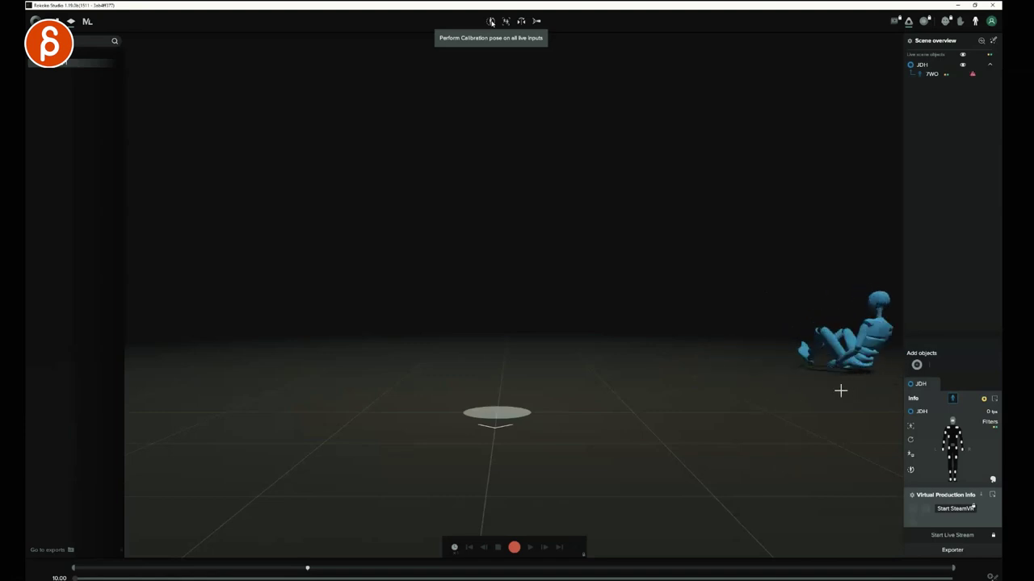
mouse_move(791, 367)
left_mouse_down()
mouse_move(907, 321)
mouse_move(912, 335)
left_mouse_up()
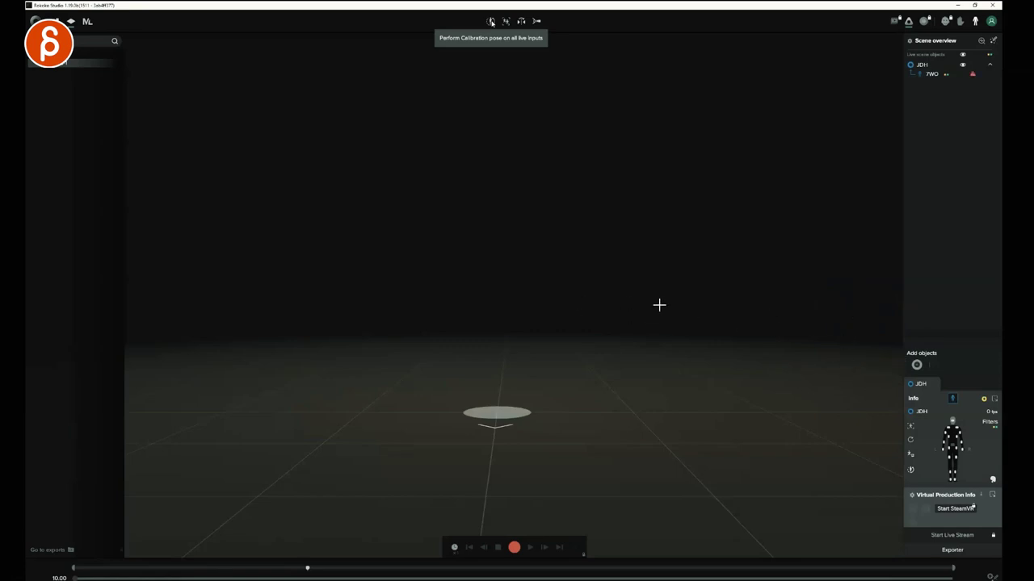
left_click_drag(659, 305, 897, 301)
left_click_drag(670, 331, 921, 321)
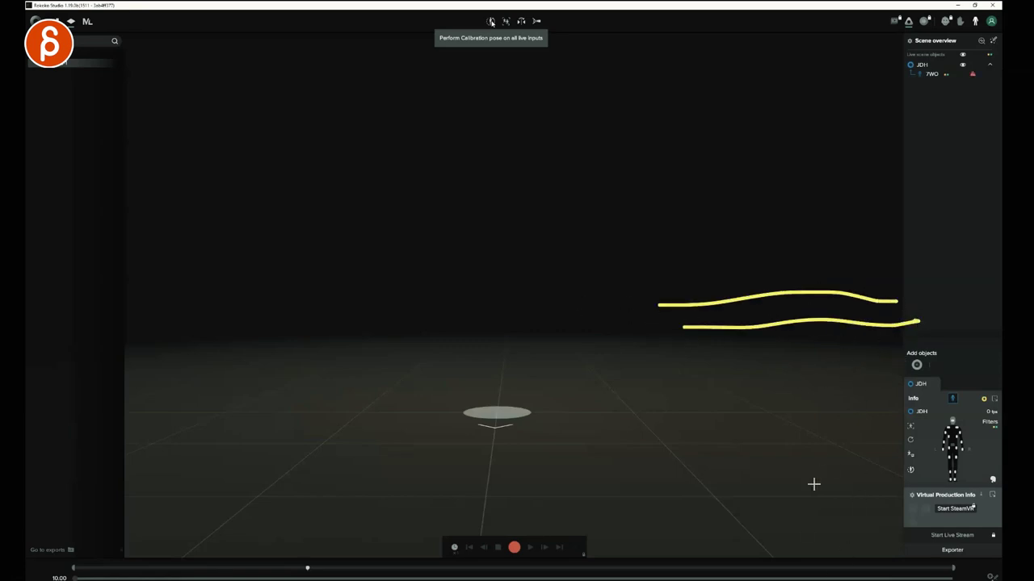
Step: Focus the camera on the character at the edge of the scene
left_click(509, 22)
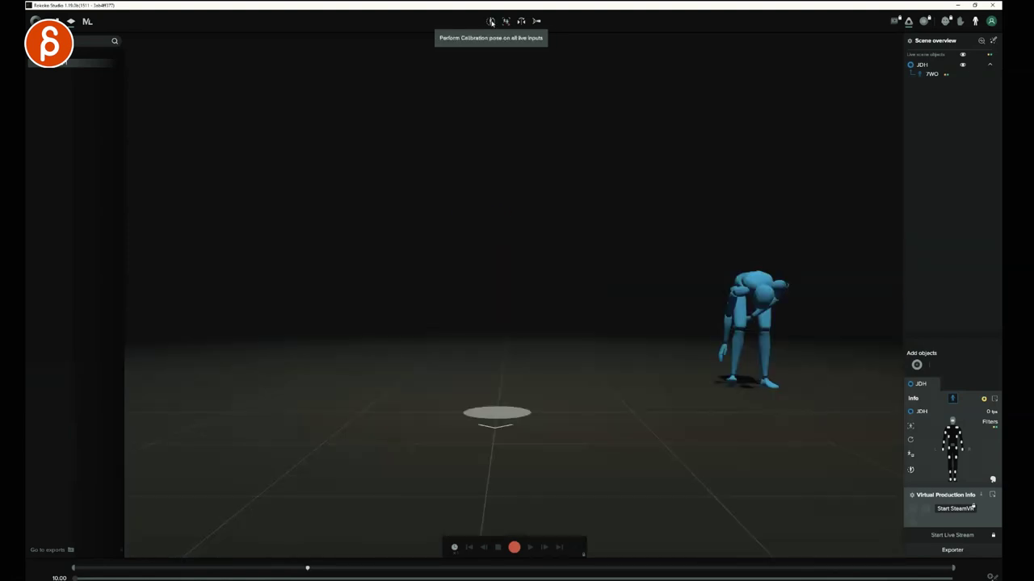
left_click(505, 21)
left_click_drag(527, 30, 484, 20)
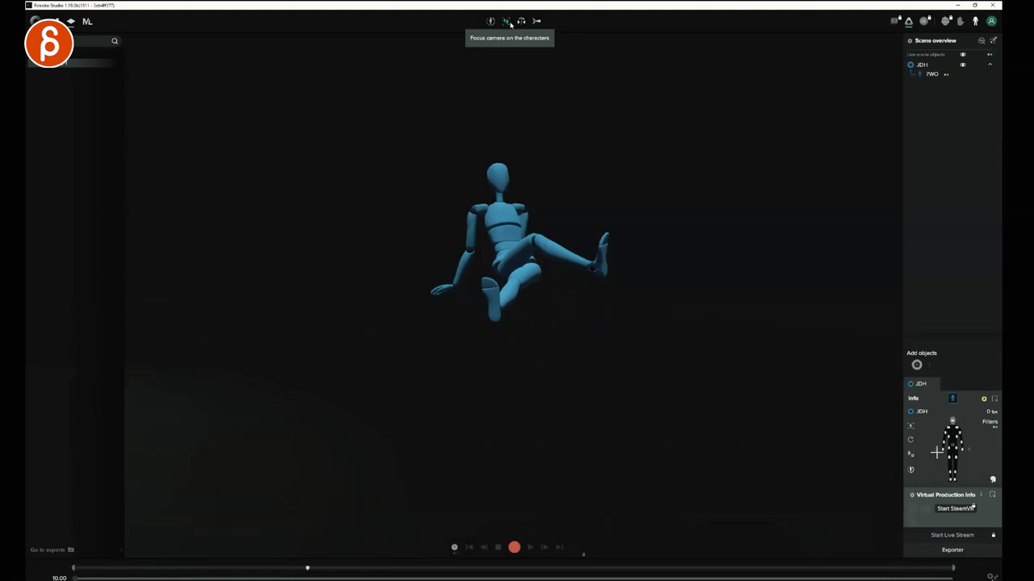
mouse_move(943, 488)
left_mouse_down()
mouse_move(930, 405)
mouse_move(924, 487)
mouse_move(970, 461)
mouse_move(929, 475)
left_mouse_up()
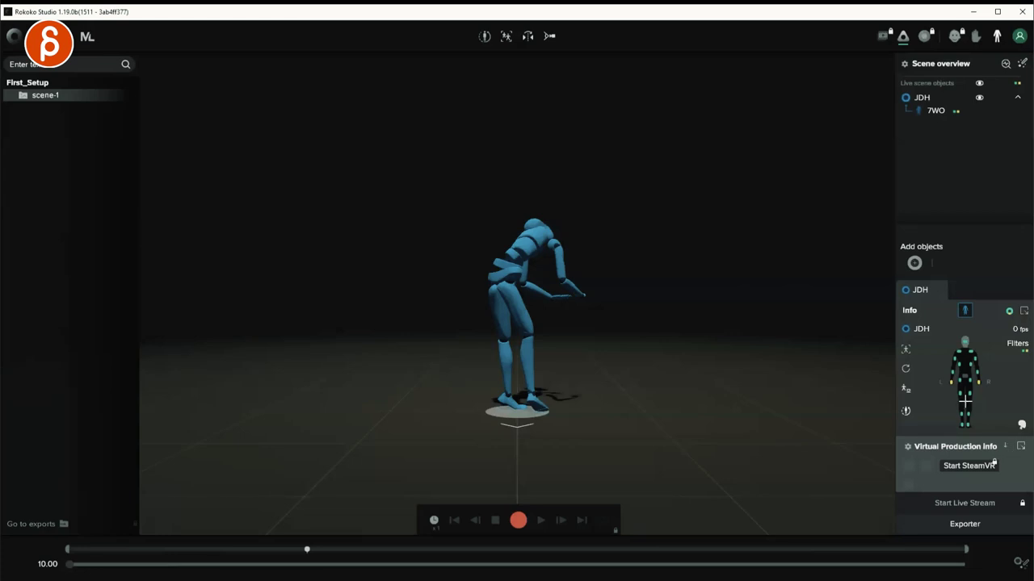
mouse_move(936, 340)
left_mouse_down()
mouse_move(947, 429)
mouse_move(926, 310)
mouse_move(1018, 422)
mouse_move(946, 436)
left_mouse_up()
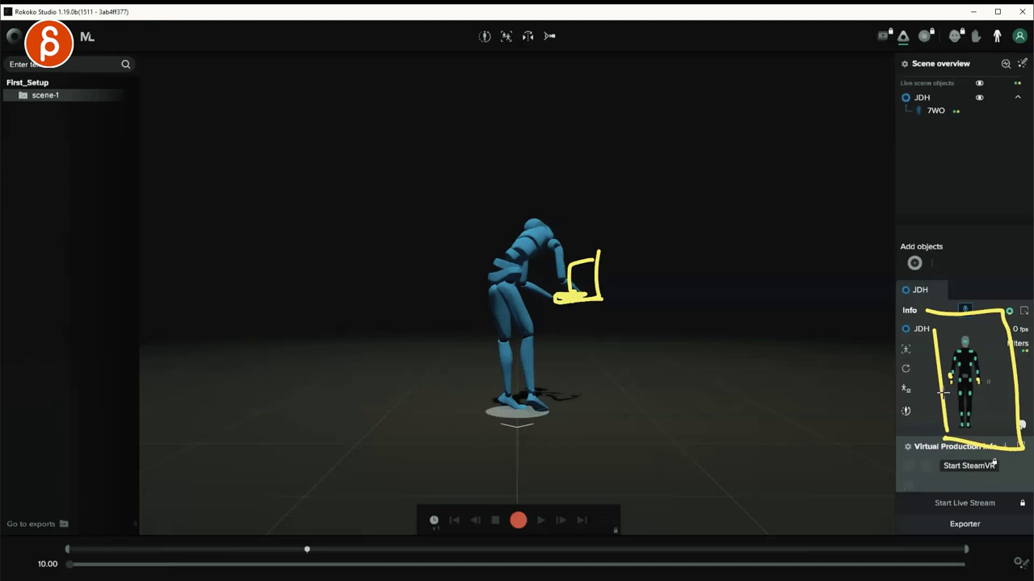
key("Escape")
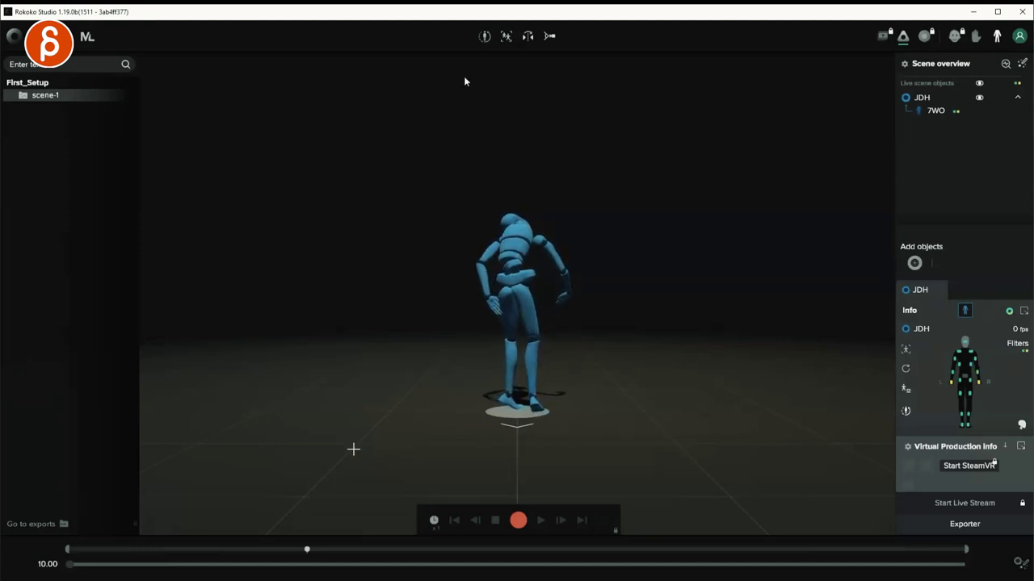
Step: Perform the calibration pose on all live inputs to reset the bent-over character
left_click(485, 37)
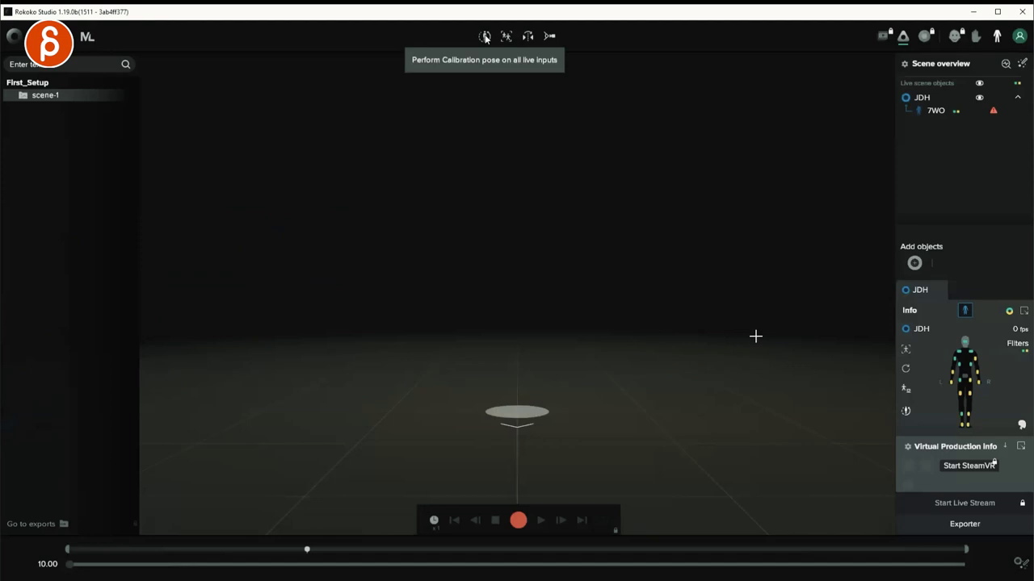
mouse_move(921, 329)
left_mouse_down()
mouse_move(995, 333)
mouse_move(941, 457)
left_mouse_up()
left_click_drag(915, 352, 920, 436)
mouse_move(436, 323)
left_mouse_down()
mouse_move(214, 325)
mouse_move(207, 313)
mouse_move(206, 338)
left_mouse_up()
left_click_drag(160, 198, 145, 267)
mouse_move(946, 349)
left_mouse_down()
mouse_move(935, 425)
mouse_move(1003, 347)
mouse_move(935, 373)
left_mouse_up()
key("e")
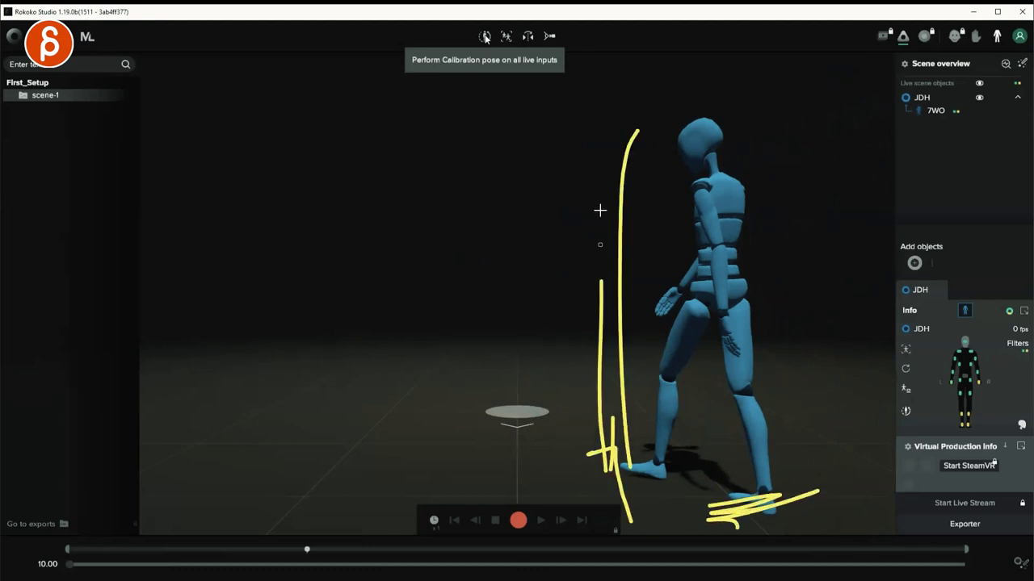
left_click_drag(599, 210, 509, 121)
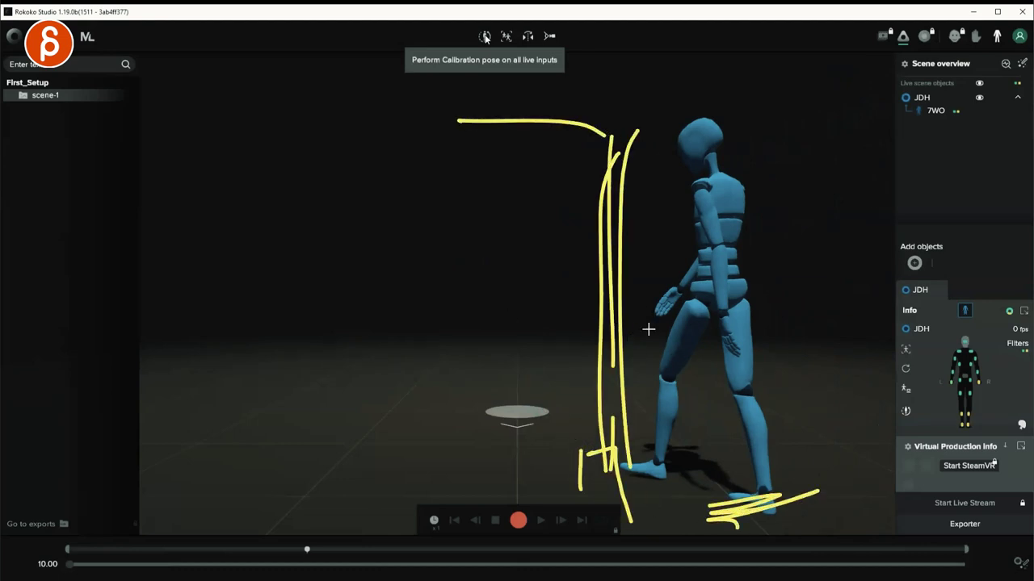
key("e")
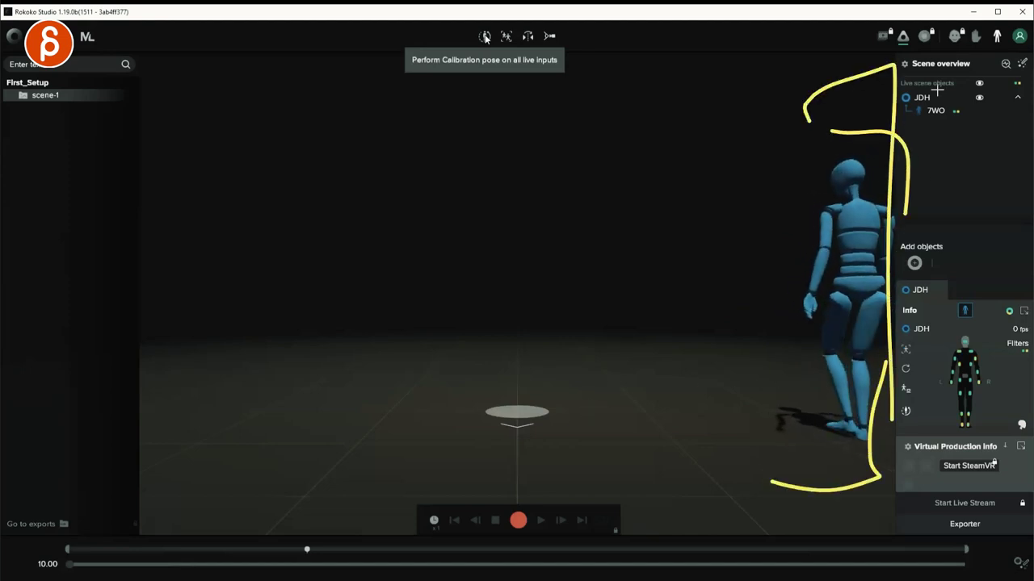
left_click_drag(921, 92, 918, 531)
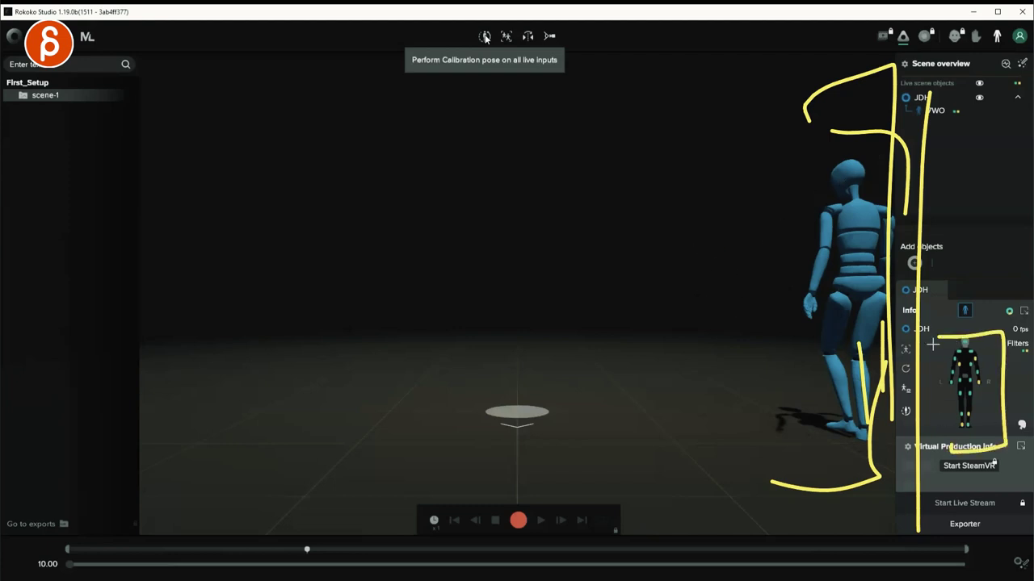
key("e")
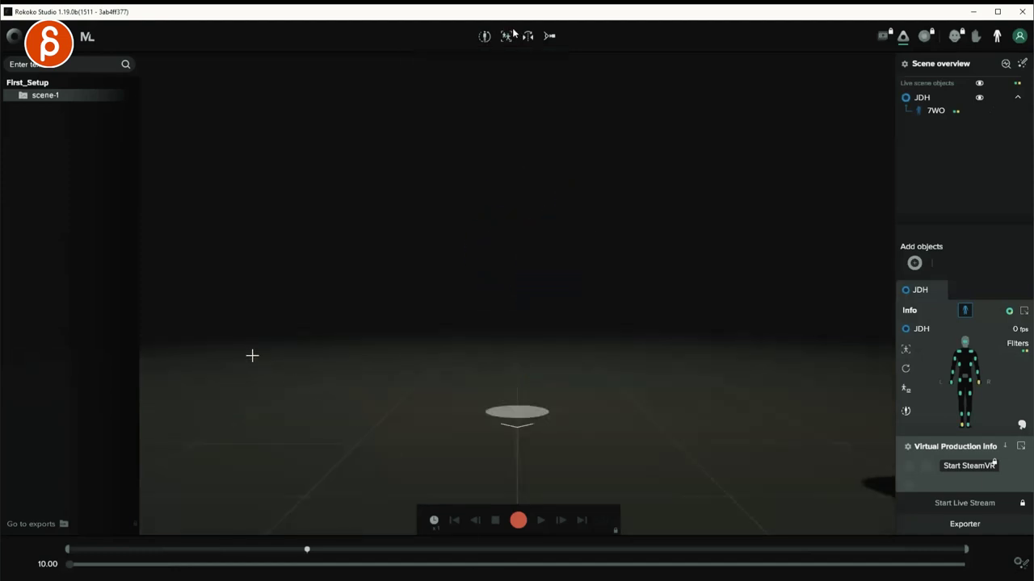
Step: Focus the camera on the character that has moved out of view
left_click(505, 35)
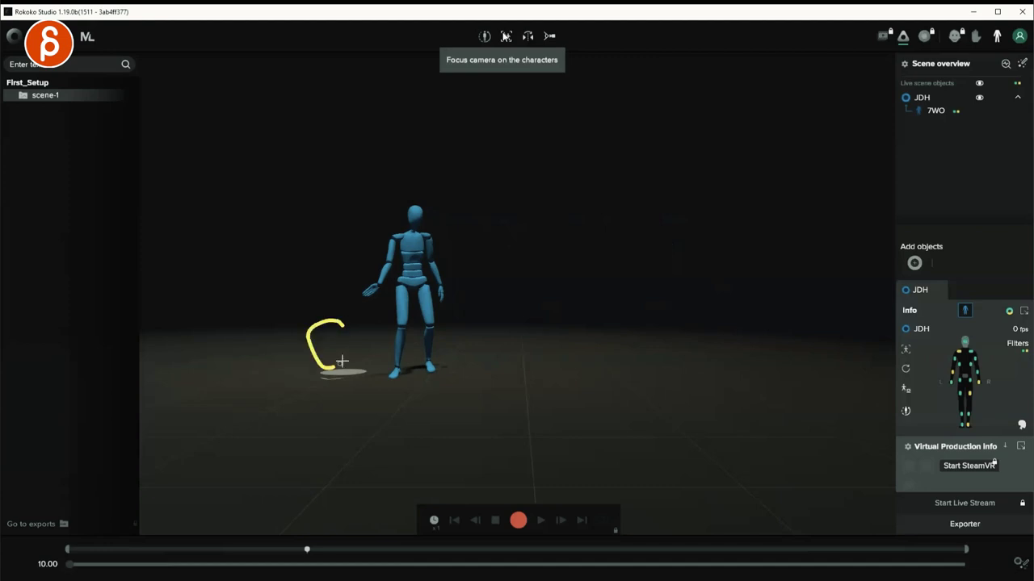
left_click_drag(263, 249, 346, 300)
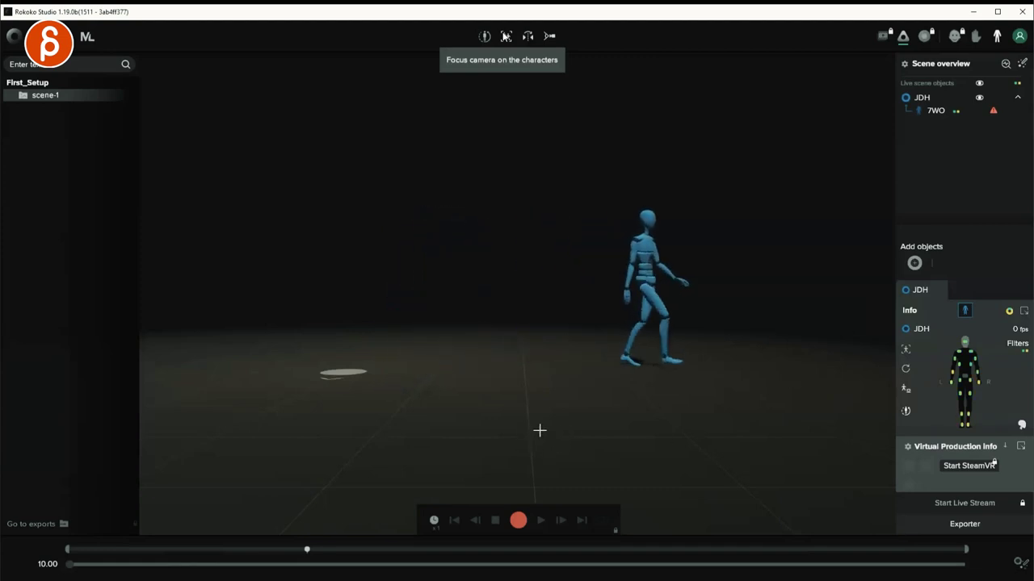
left_click_drag(683, 297, 229, 116)
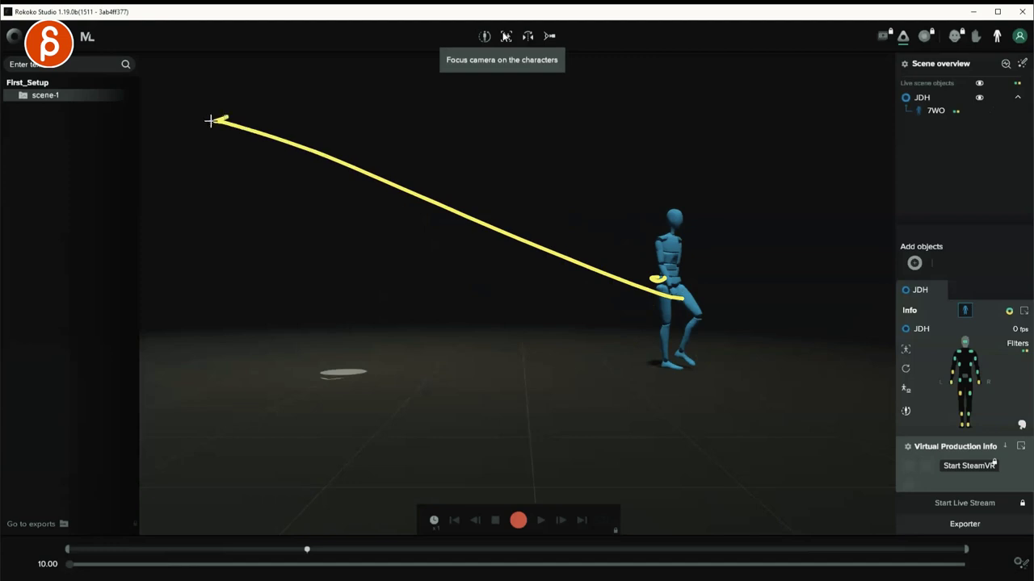
left_click_drag(683, 278, 462, 358)
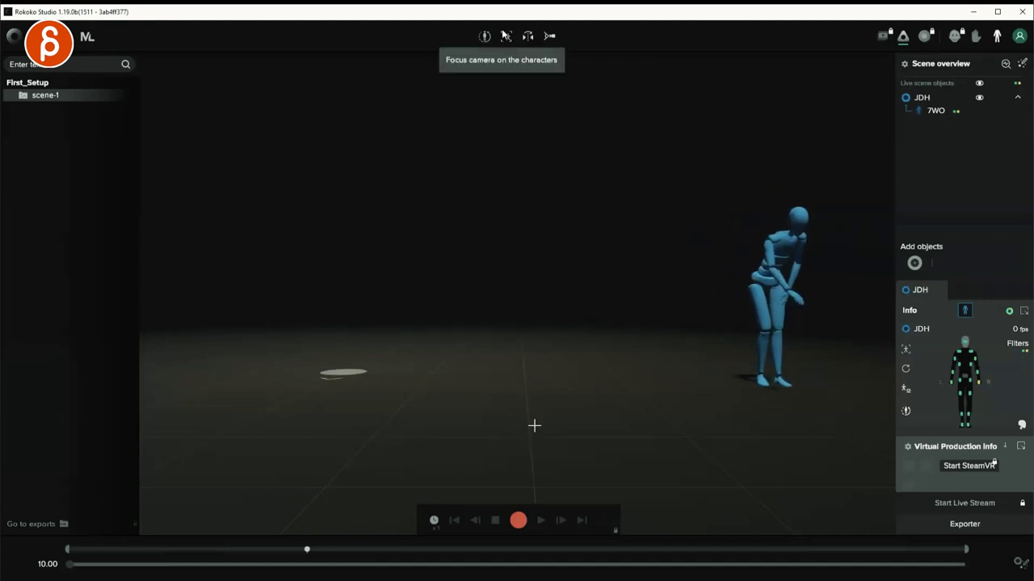
Step: Refocus the camera on the character drifting away from the start marker
left_click(504, 37)
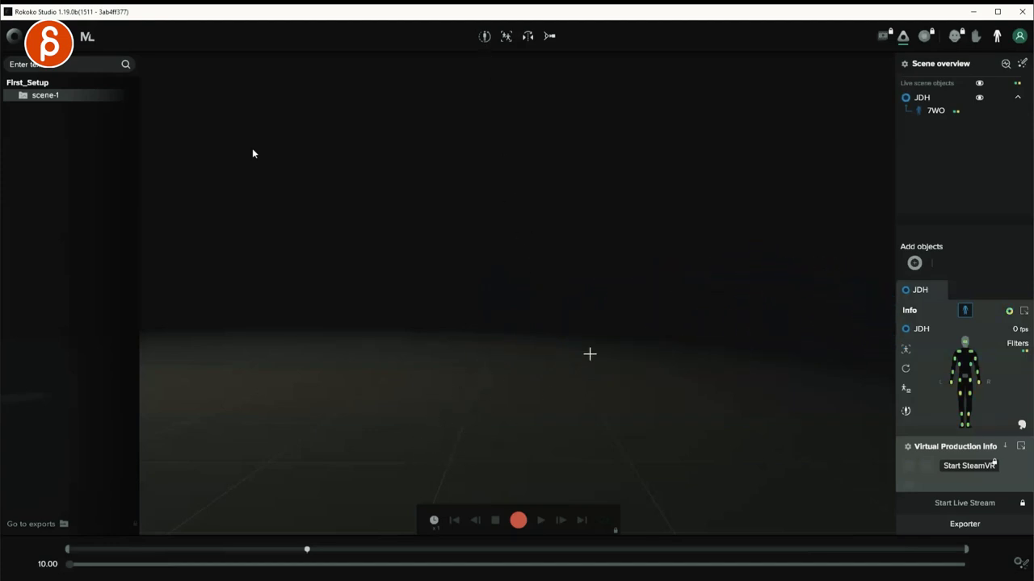
mouse_move(651, 321)
left_mouse_down()
mouse_move(454, 324)
mouse_move(282, 344)
left_mouse_up()
mouse_move(214, 432)
left_mouse_down()
mouse_move(219, 185)
mouse_move(194, 191)
left_mouse_up()
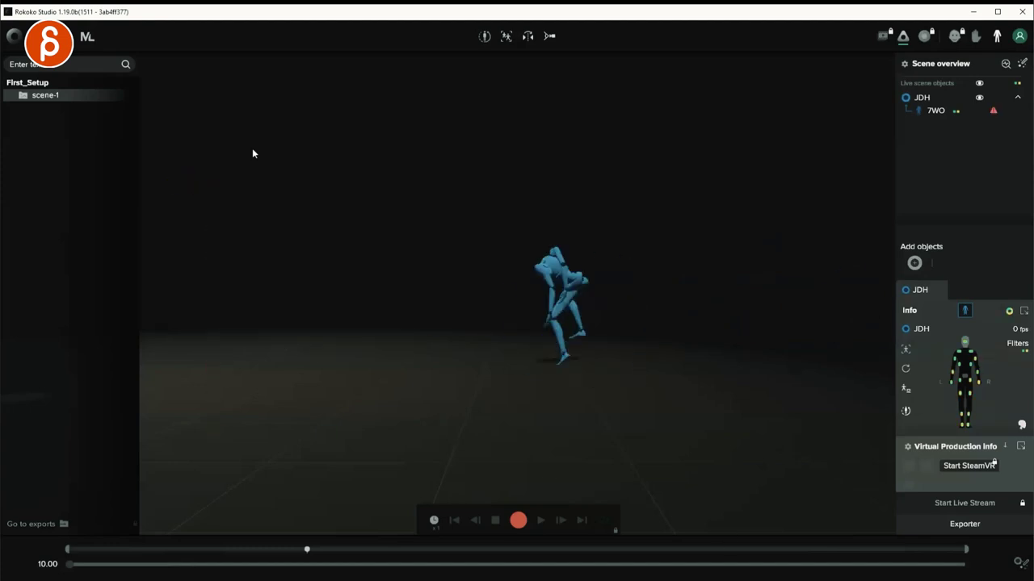
Step: Focus the camera on the character again to centre it in the scene view
left_click(505, 37)
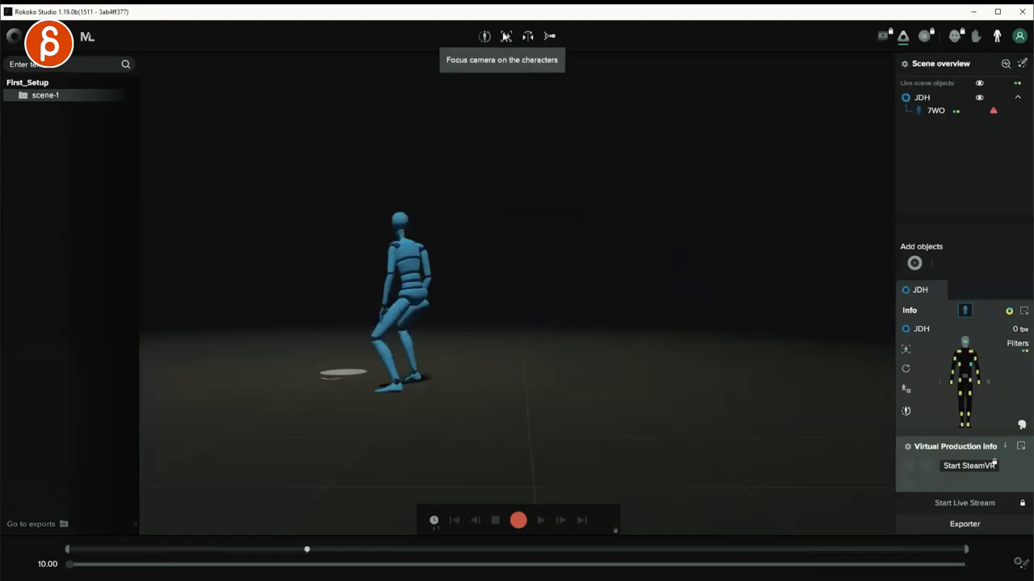
left_click(506, 36)
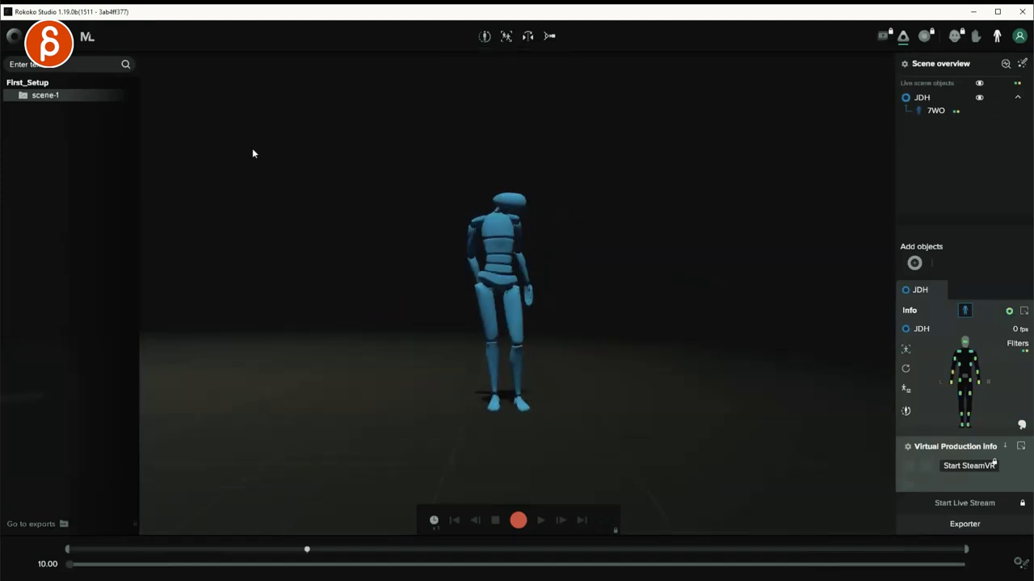